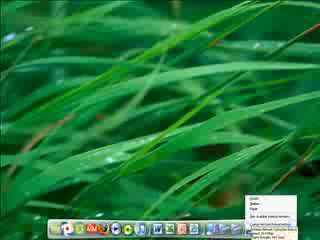
Step: Open the Network Connections folder and select the Modem and Wireless Network Connection icons
click(265, 203)
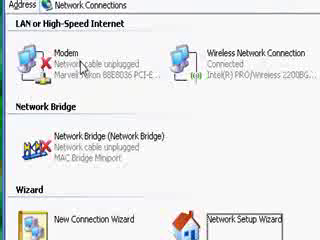
click(68, 50)
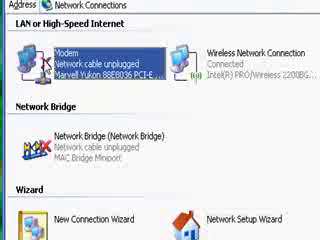
click(225, 73)
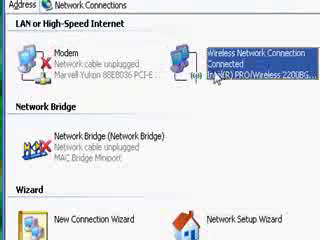
click(77, 76)
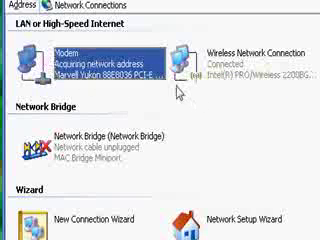
Step: Box-select Modem and Wireless Network Connection together and bring up their shared context menu
click(120, 97)
drag(168, 97, 212, 48)
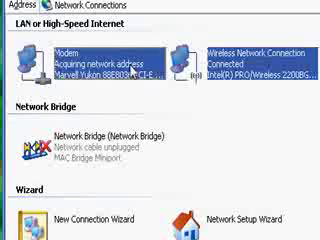
right_click(132, 69)
click(132, 69)
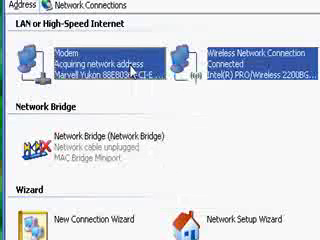
right_click(132, 69)
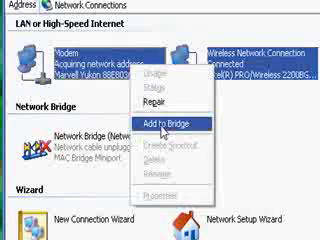
Step: Add Modem and Wireless Network Connection to the Network Bridge and wait for it to connect
click(164, 124)
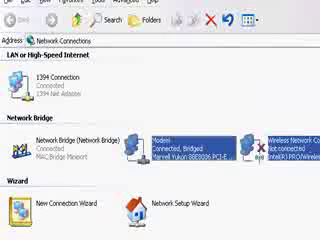
click(245, 190)
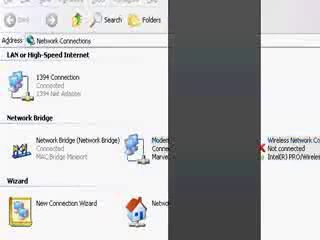